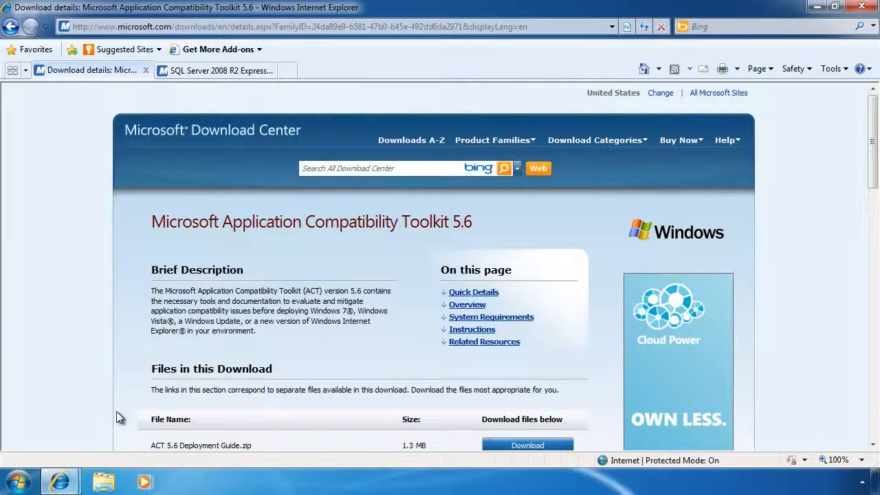
- Download ApplicationCompatibilityToolkitSetup.exe from the Microsoft Application Compatibility Toolkit 5.6 page and save it to the computer
drag(873, 135, 875, 205)
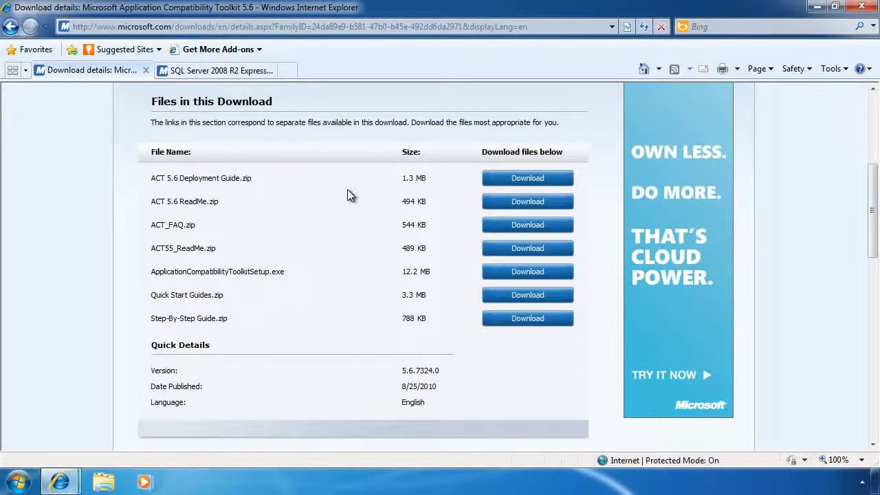
click(521, 273)
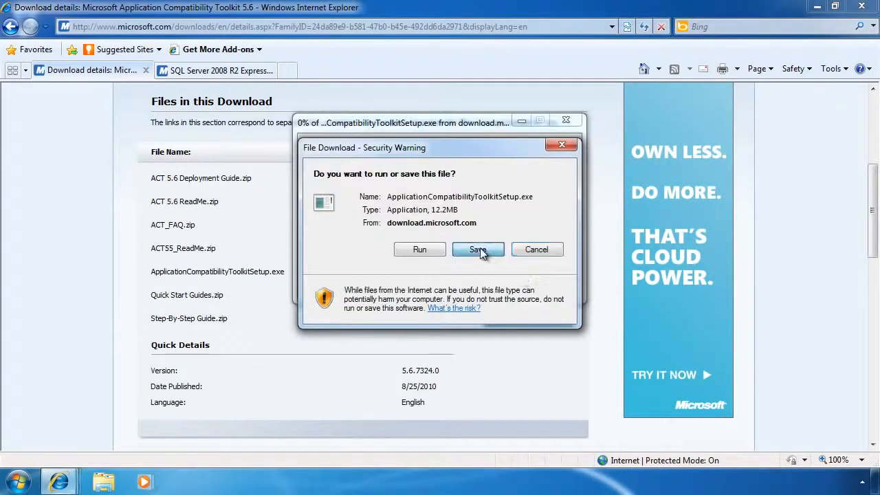
click(479, 250)
click(628, 424)
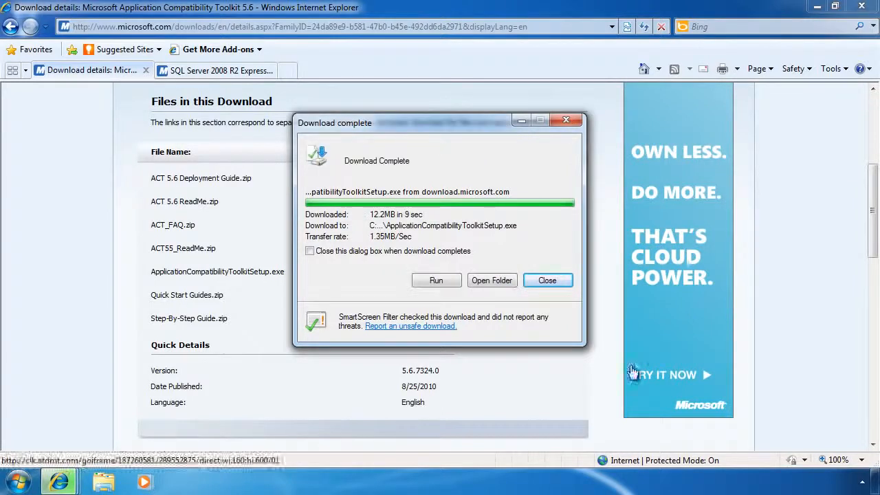
click(552, 280)
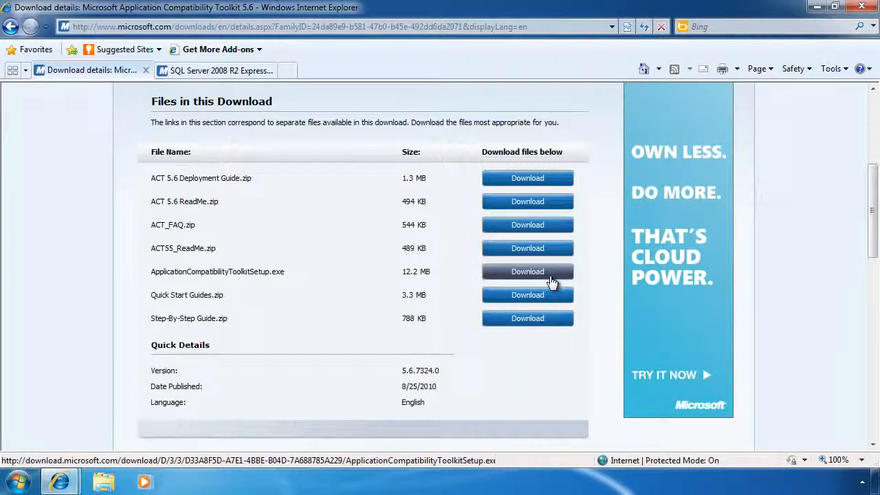
- Request the English 64-bit download of SQL Server 2008 R2 Express with Database and Management Tools
click(234, 71)
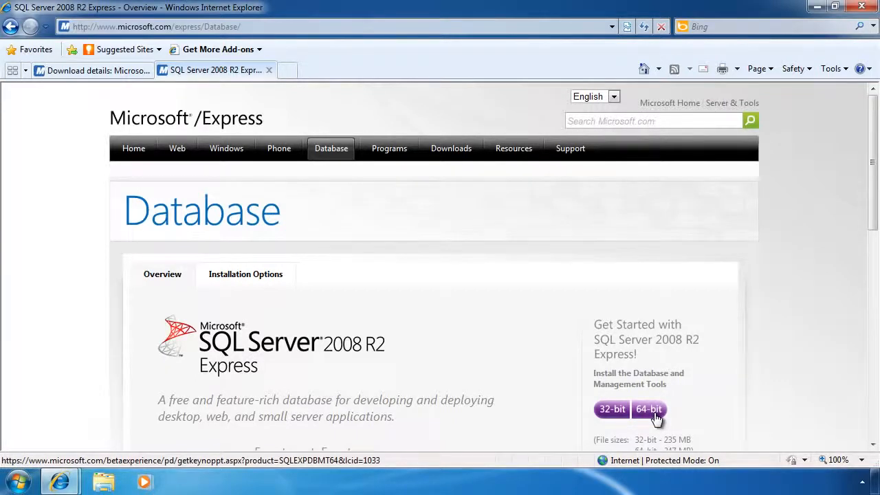
click(656, 414)
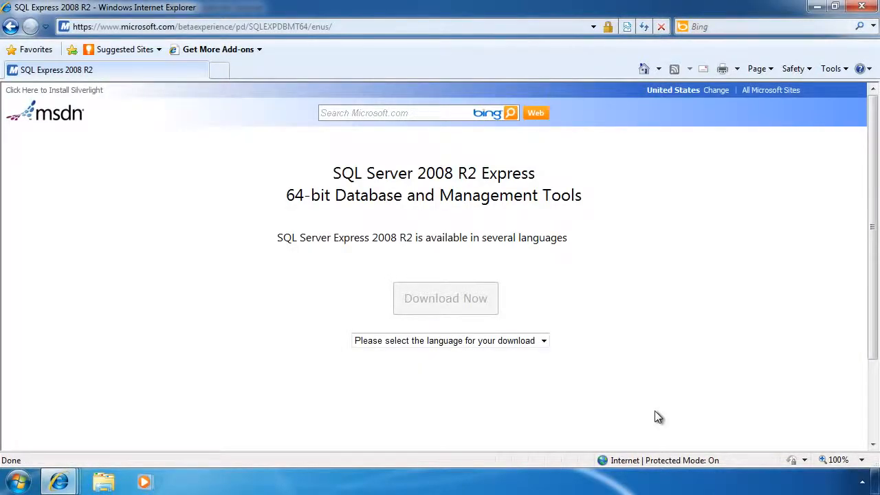
click(542, 341)
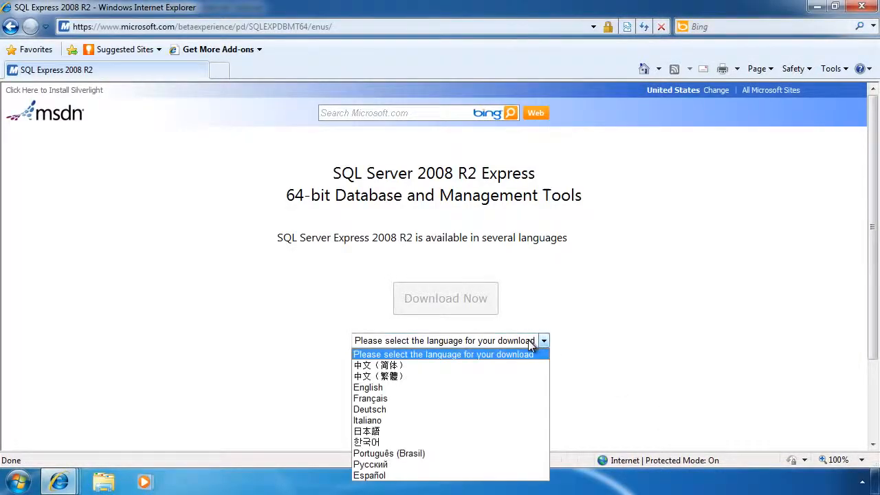
click(417, 389)
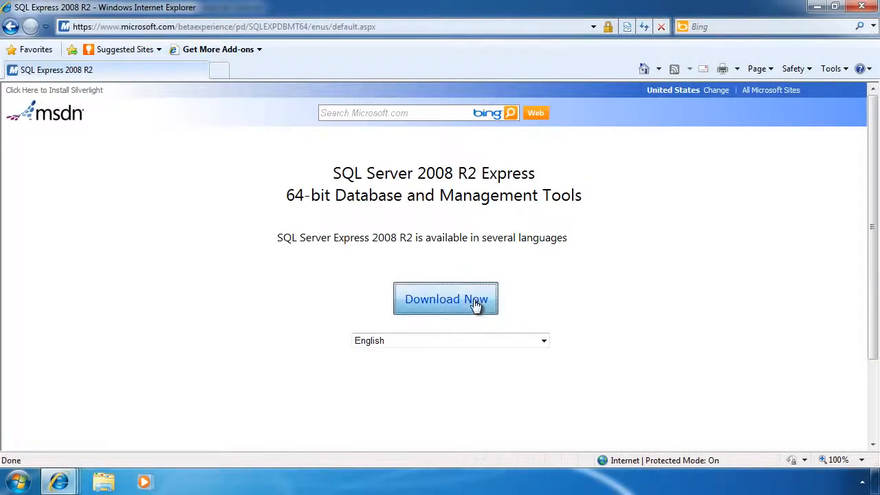
click(475, 301)
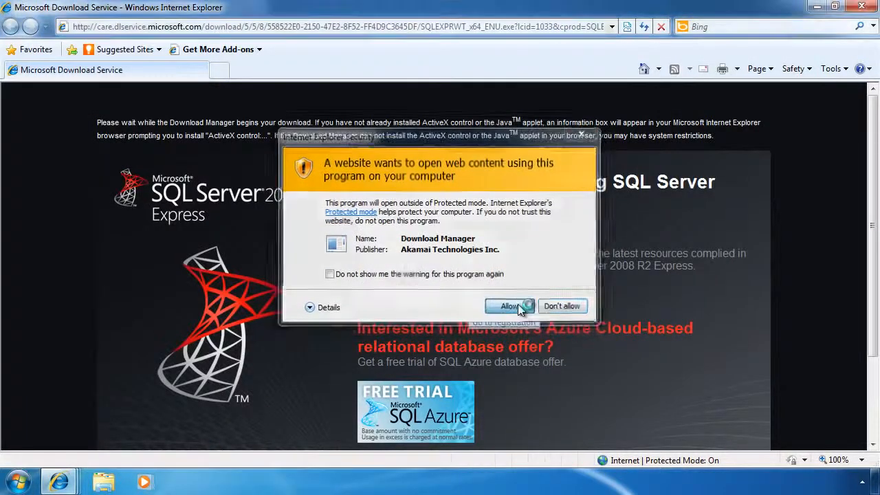
- Allow Download Manager to run, save SQLEXPRWT_x64_ENU to the Desktop, and exit Download Manager once the download finishes
click(518, 304)
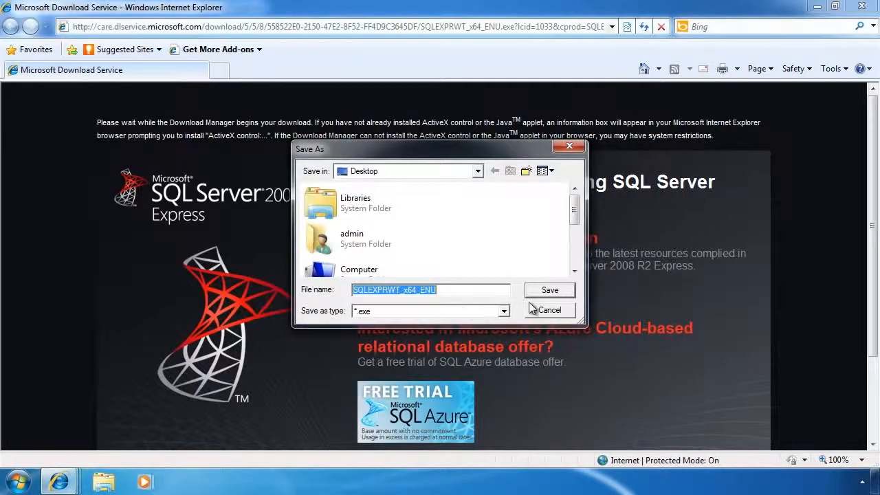
click(543, 291)
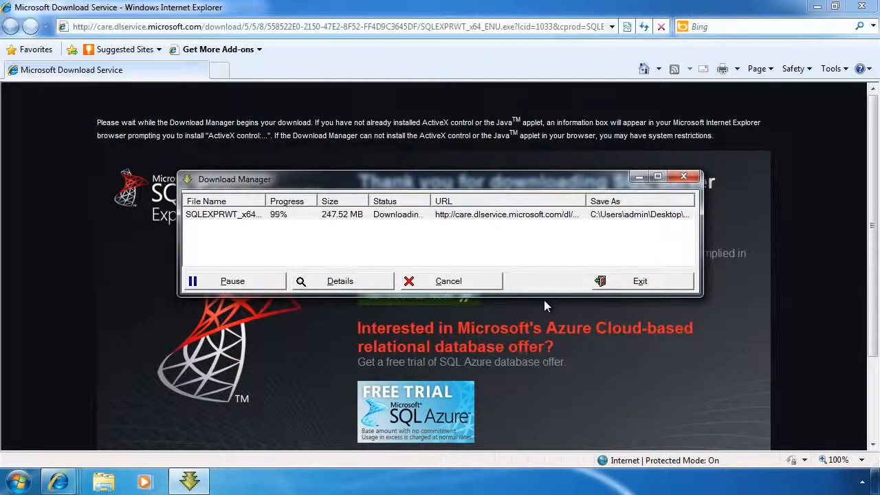
click(641, 282)
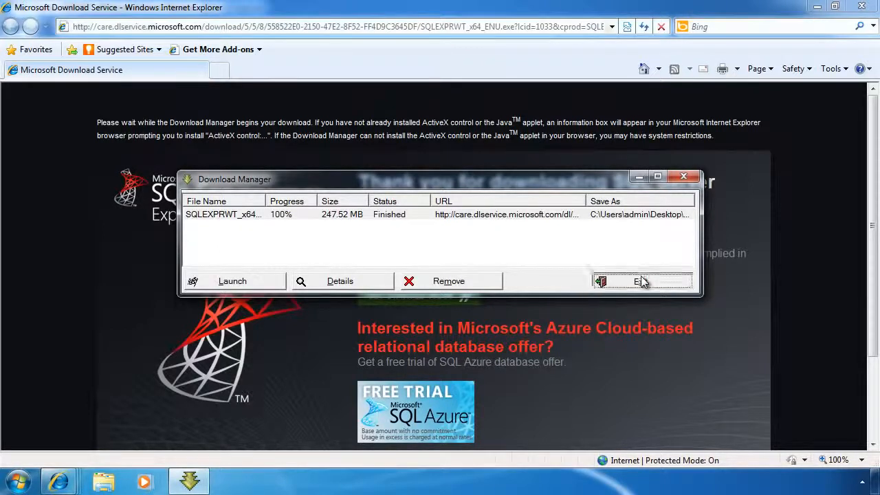
click(453, 272)
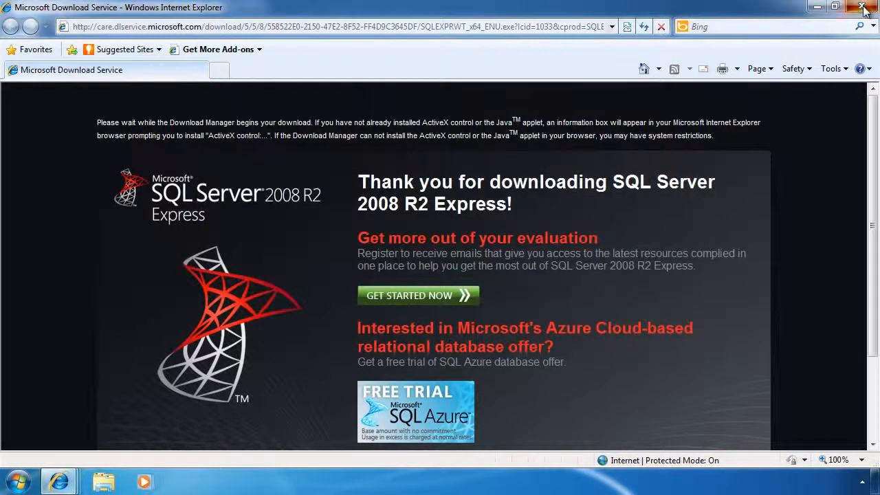
- Close all the open browser windows, including every tab of the last one
click(863, 7)
click(863, 6)
click(862, 7)
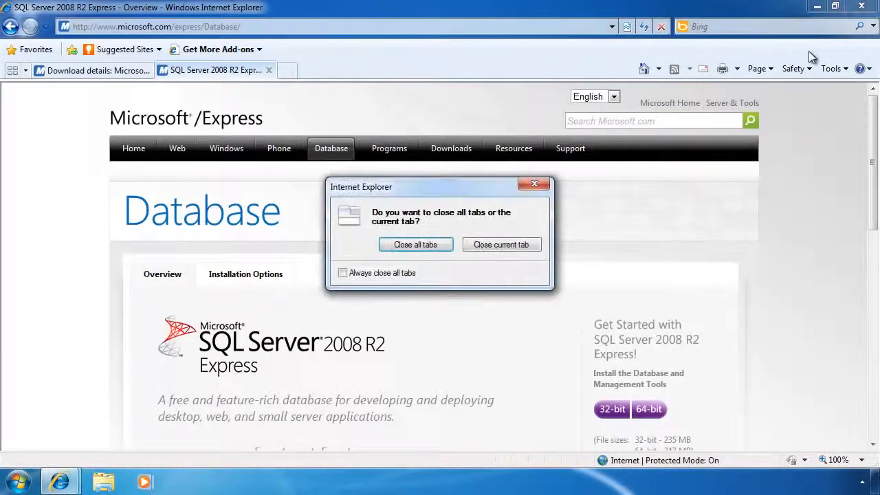
click(427, 246)
- Run the downloaded SQL Server Express installer from the desktop, allow it to make changes, and start a new installation
double_click(27, 180)
click(501, 258)
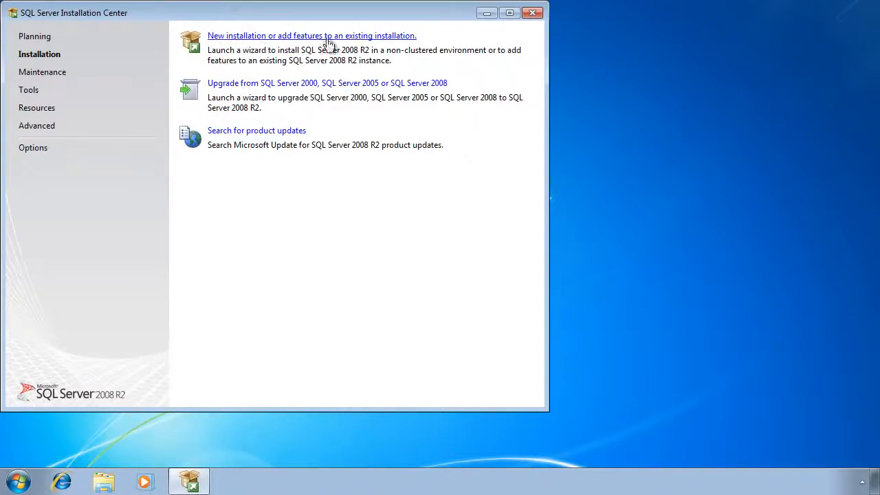
click(406, 39)
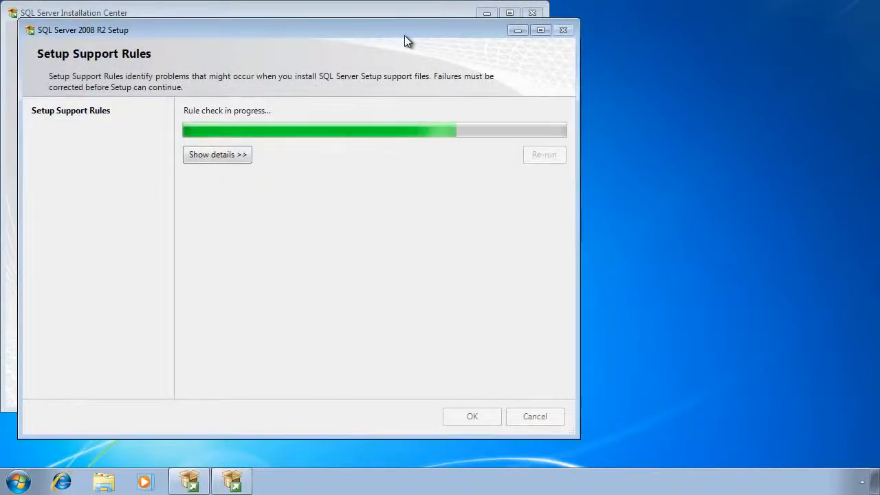
- Accept the license terms and install SQL Server 2008 R2 with the default features and named instance SQLExpress, closing setup when complete
click(204, 347)
click(489, 434)
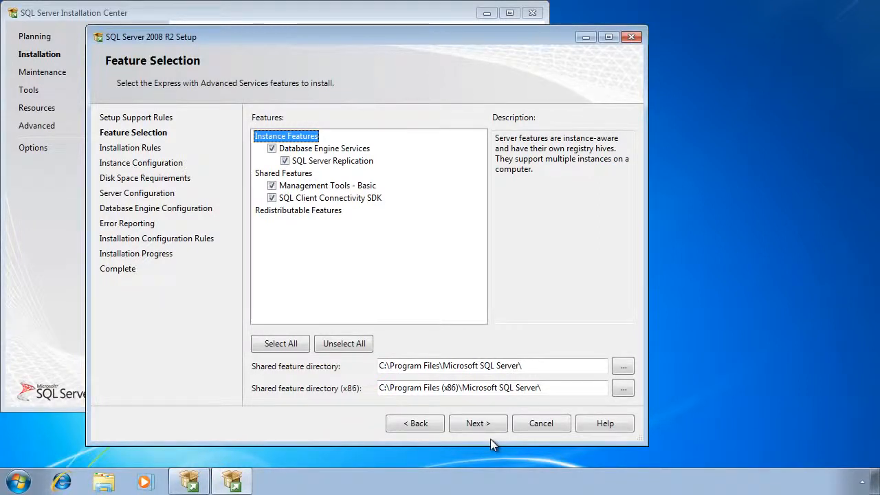
click(497, 427)
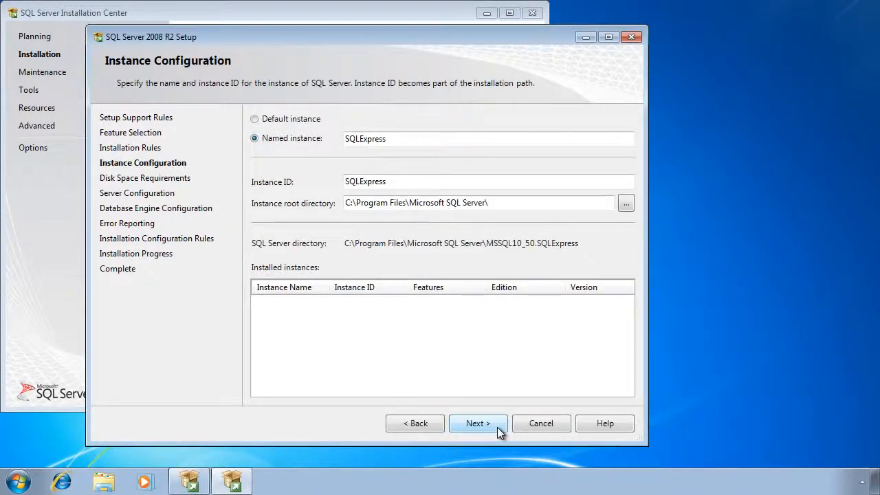
click(498, 427)
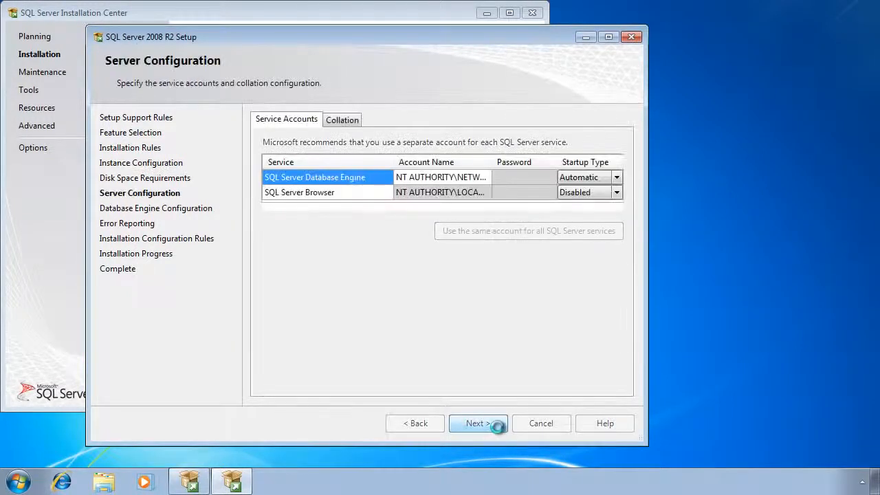
click(497, 427)
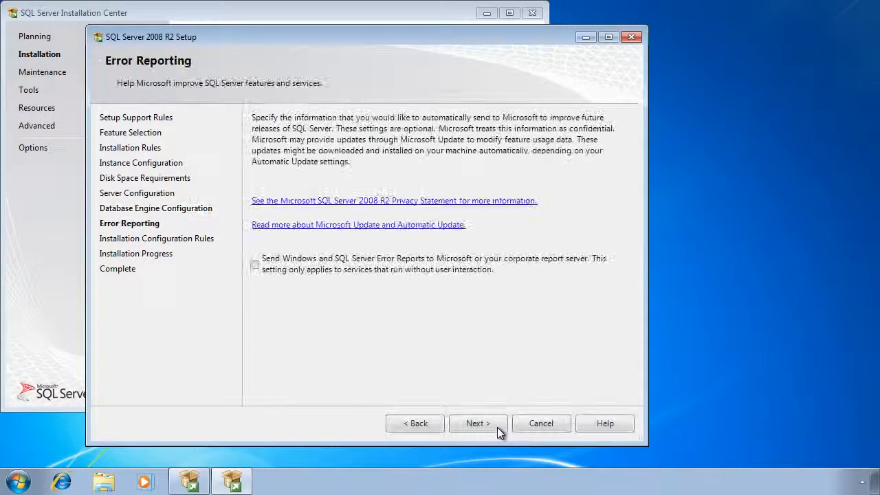
click(478, 422)
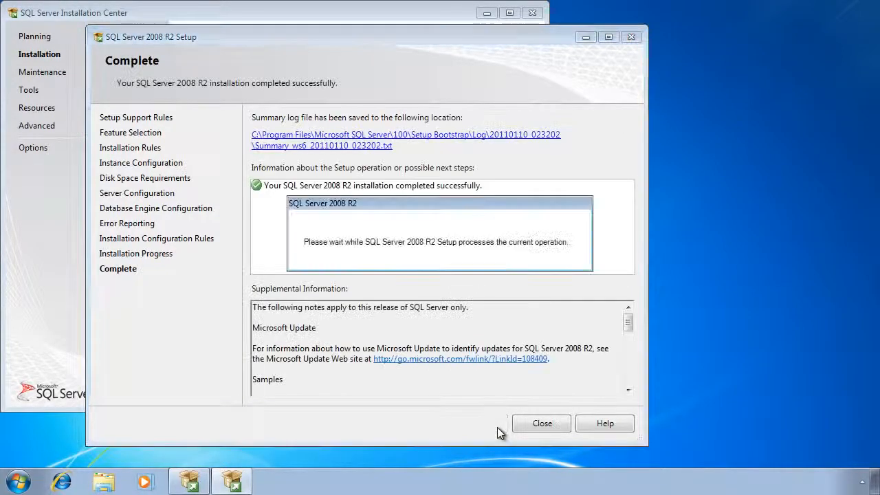
click(542, 425)
click(532, 14)
- Install Microsoft Application Compatibility Toolkit 5.6 from its desktop setup file, accepting the license terms and the default destination folder
double_click(26, 103)
click(514, 269)
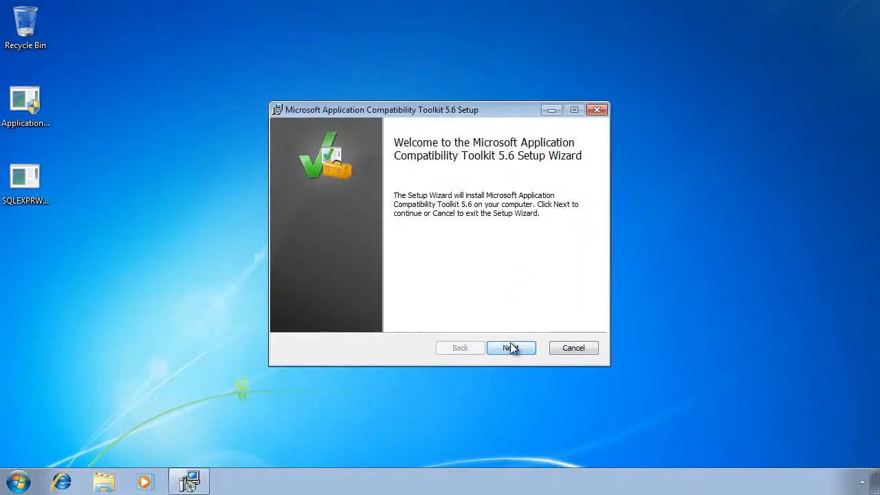
click(510, 346)
click(395, 316)
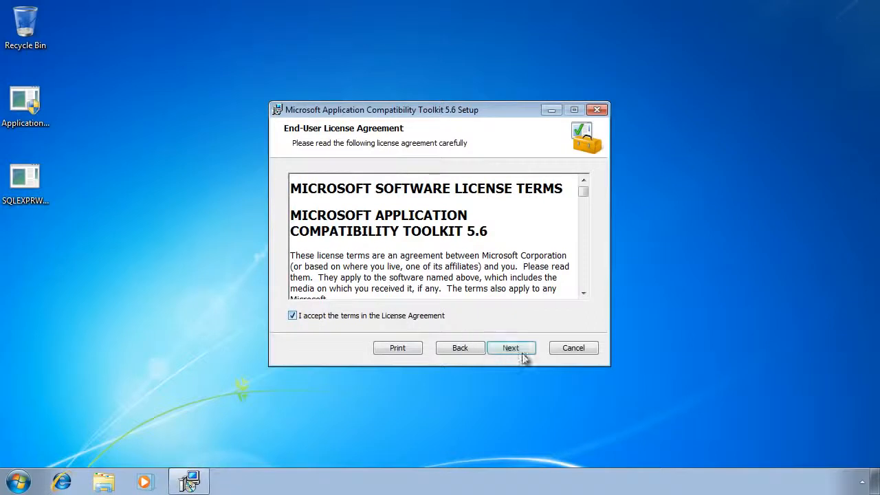
click(512, 349)
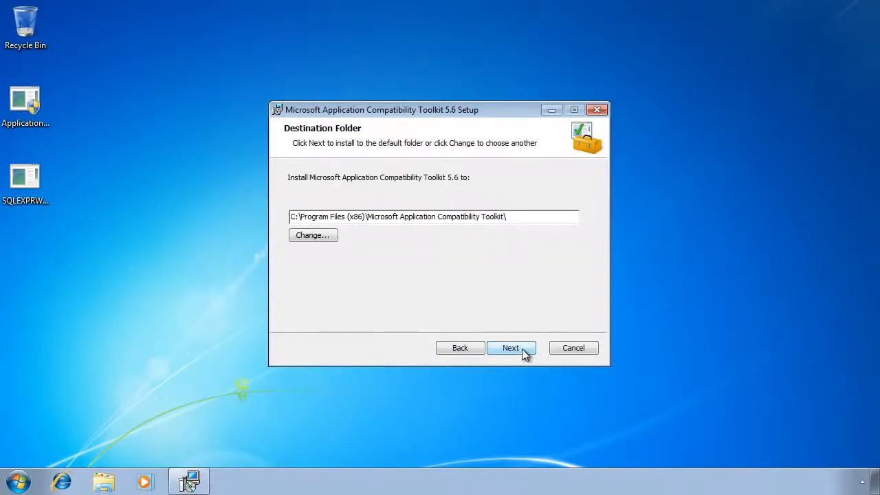
click(522, 348)
click(522, 348)
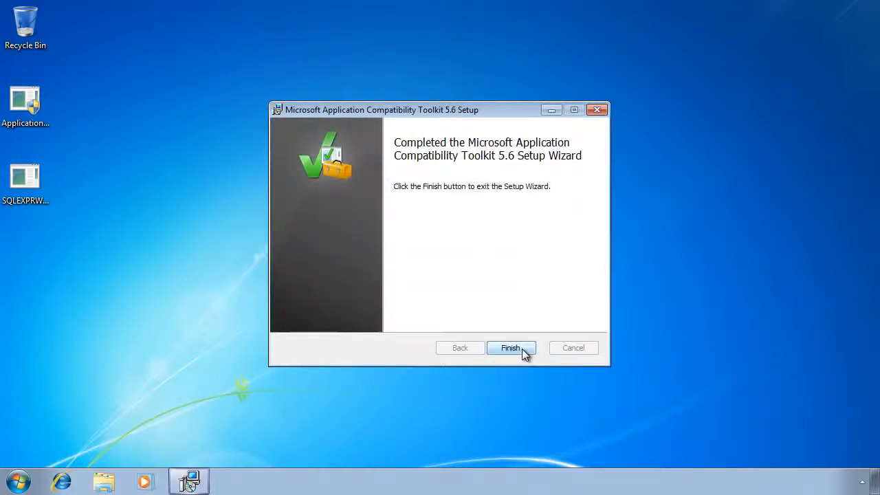
click(522, 348)
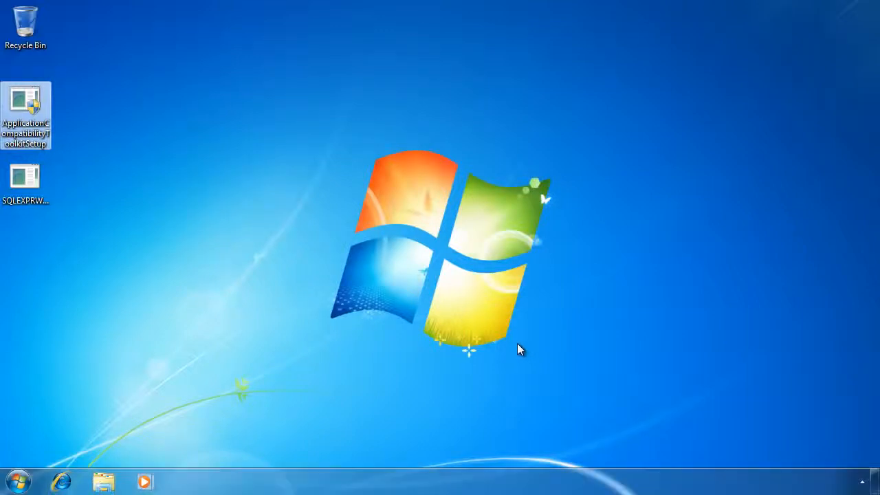
- Launch Application Compatibility Manager from the Microsoft Application Compatibility Toolkit program group
click(20, 482)
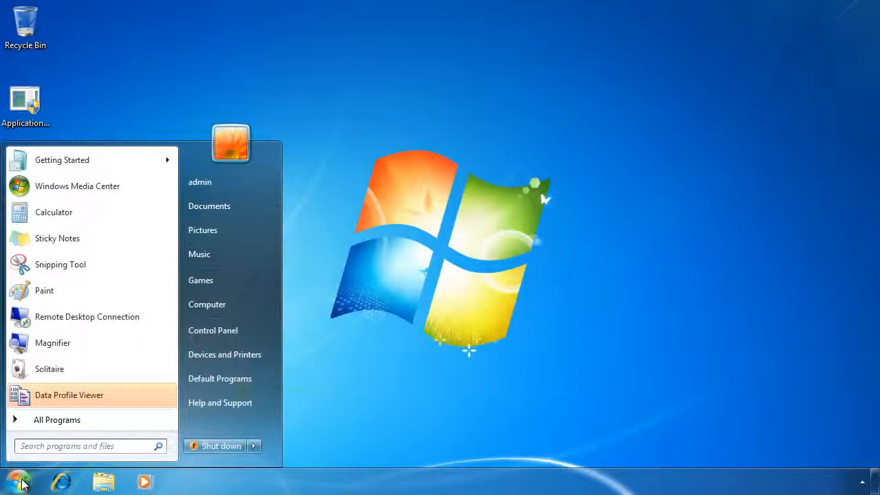
click(53, 420)
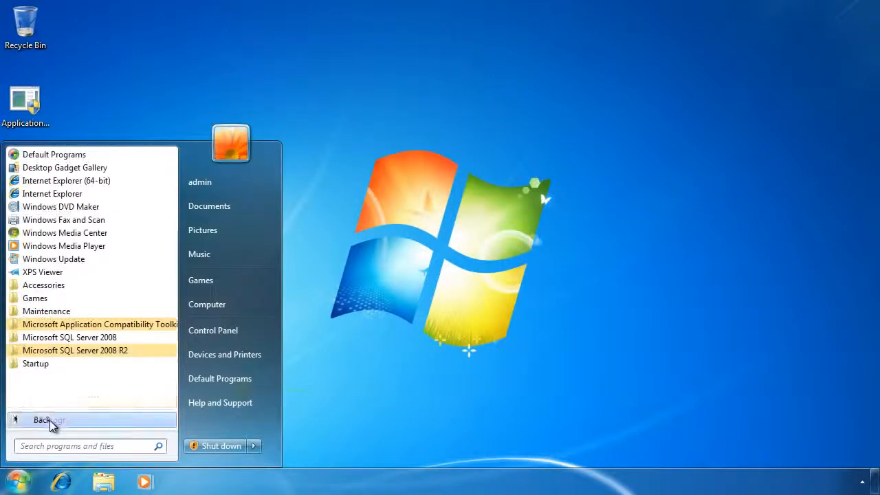
click(88, 325)
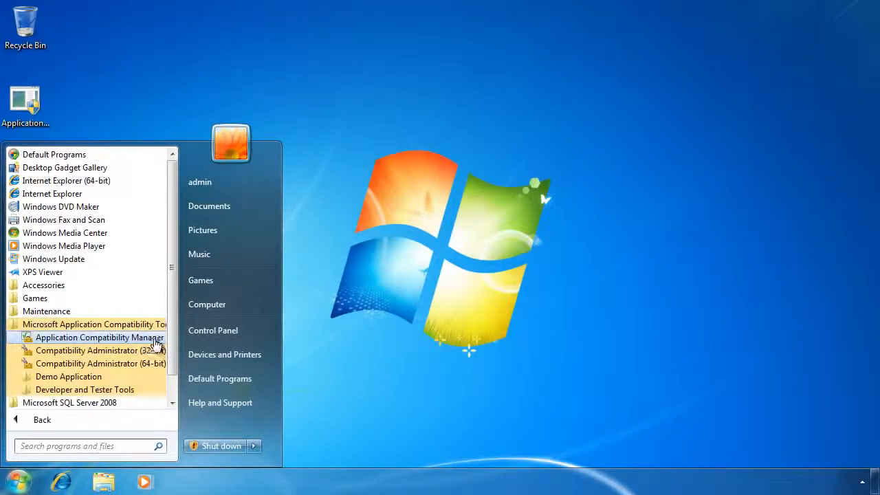
click(100, 338)
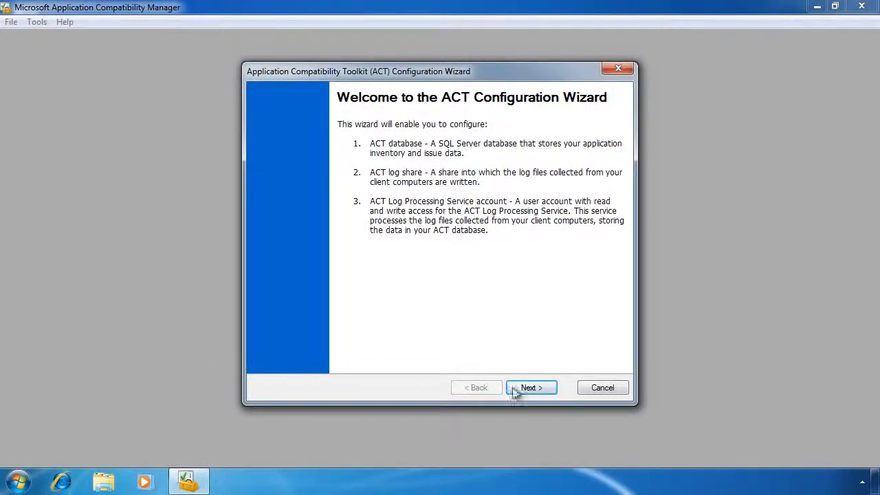
- Restart the ACT Configuration Wizard with elevated privileges and allow the program to make changes to the computer
click(553, 392)
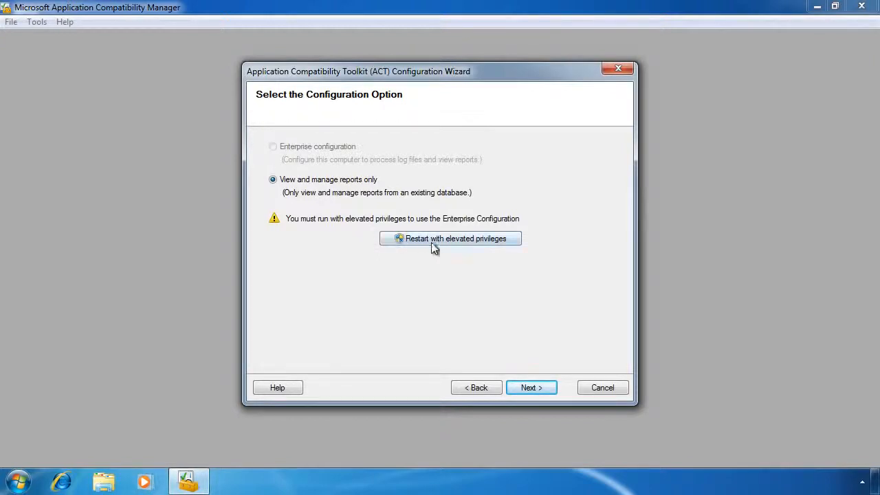
click(513, 242)
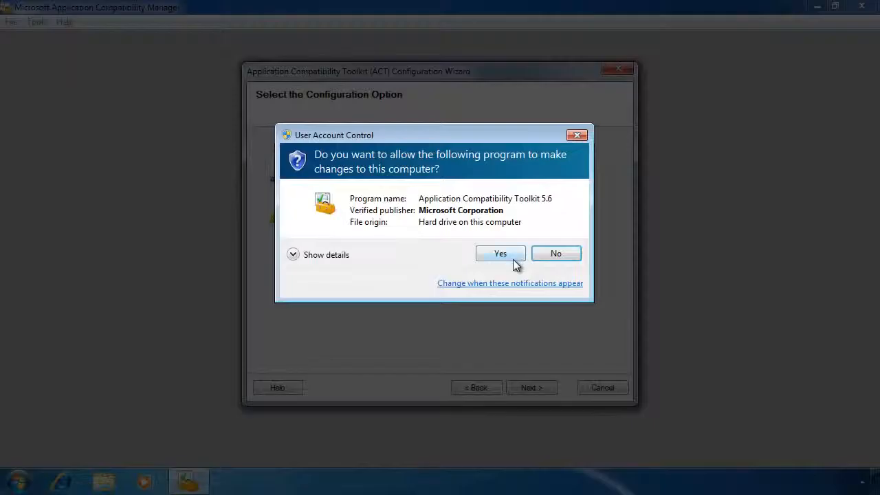
click(511, 255)
- Choose the enterprise configuration and connect the ACT database settings to the (local)\SQLEXPRESS server
click(546, 389)
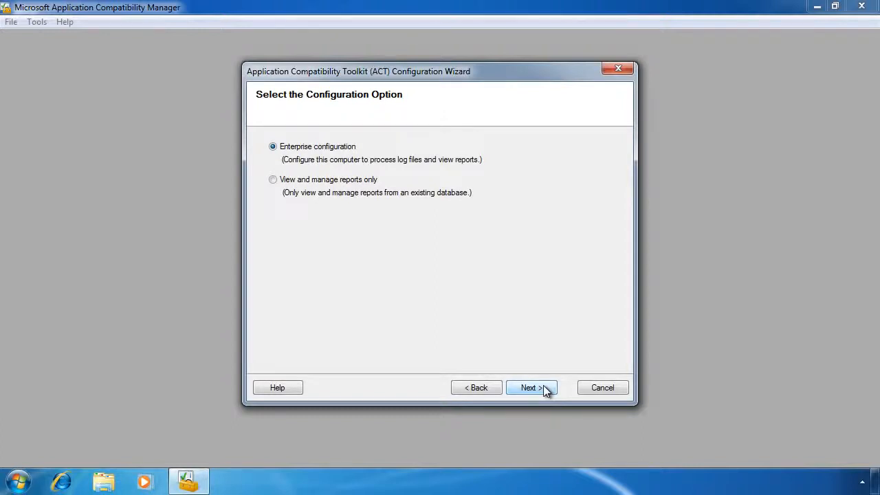
click(530, 388)
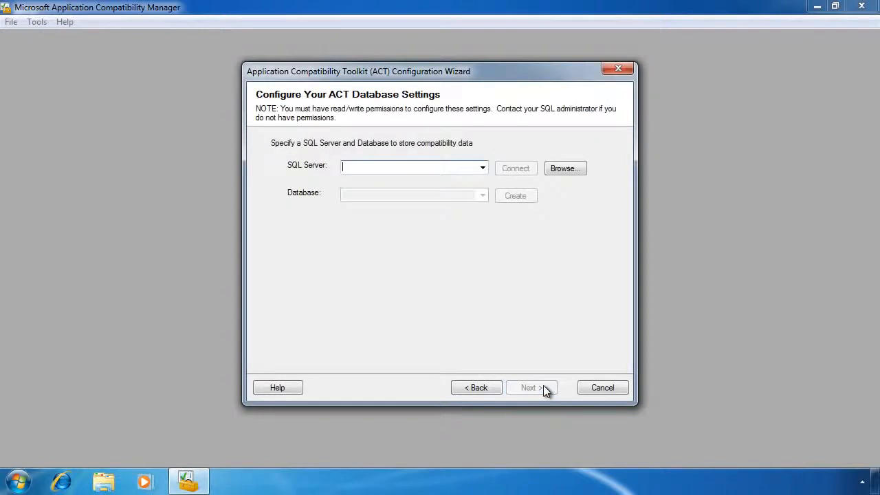
click(482, 168)
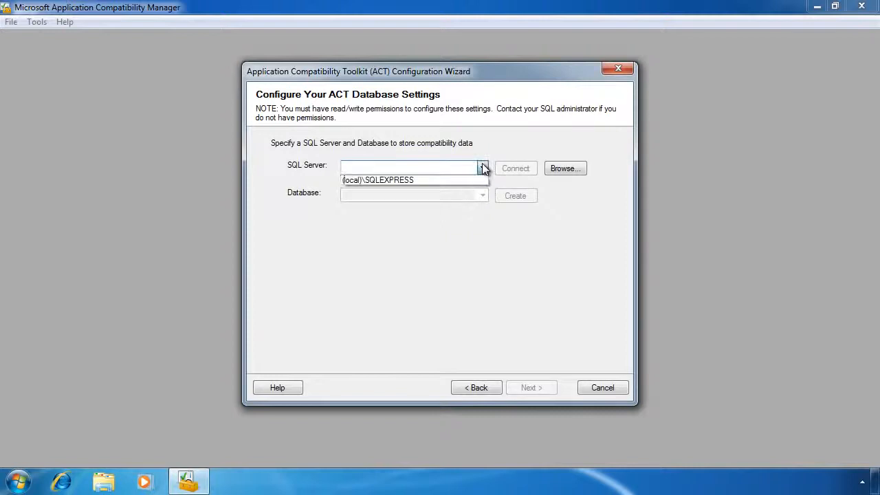
click(450, 177)
click(530, 169)
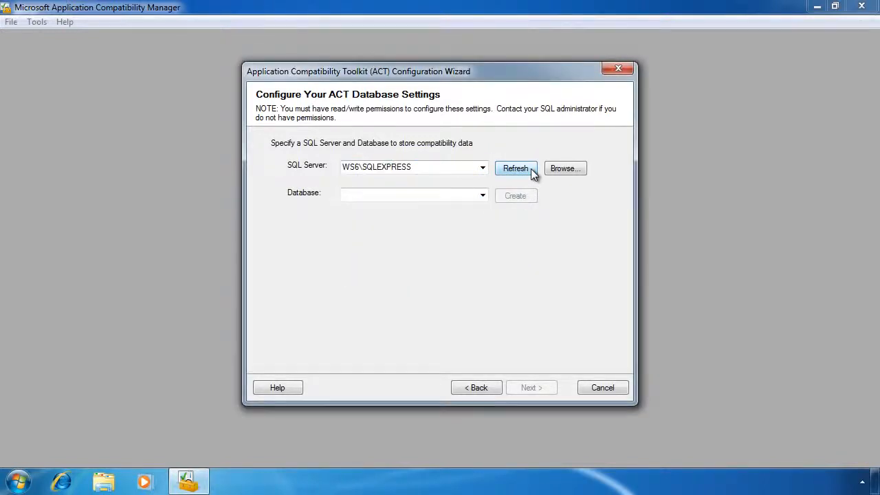
- Name and create a new ACT database on the connected SQL Server, and continue to the log file settings
click(376, 197)
text(ACT)
click(521, 198)
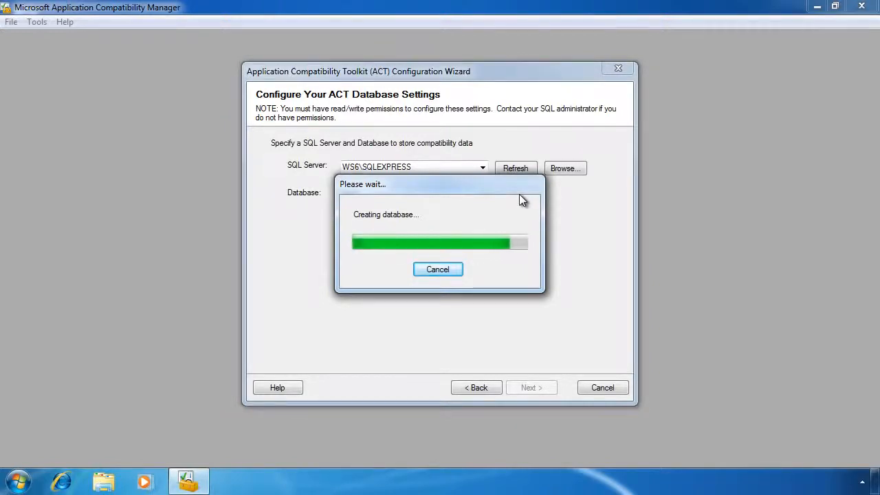
click(543, 388)
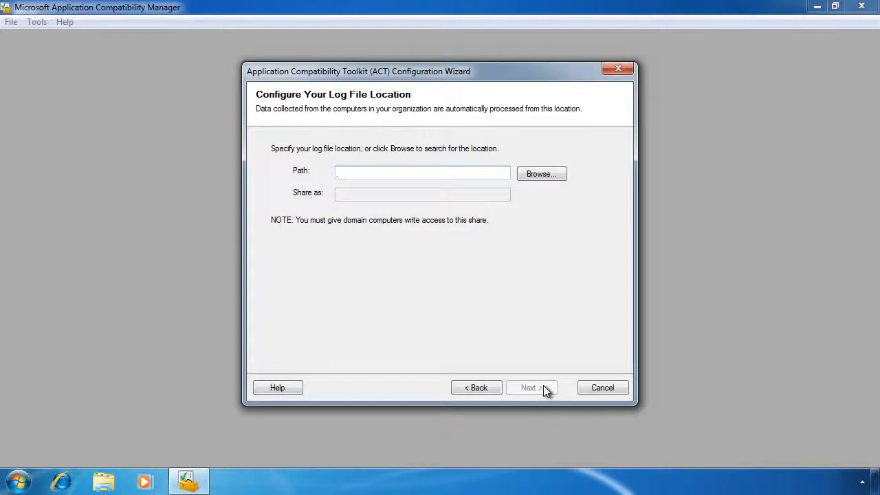
- Set the log file location to the WS6 network folder Users\Public\Public Documents and continue
click(558, 174)
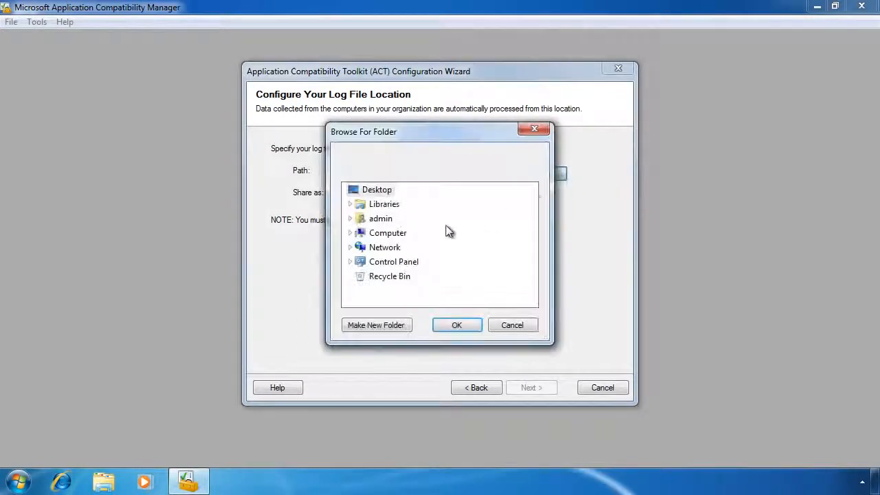
click(350, 249)
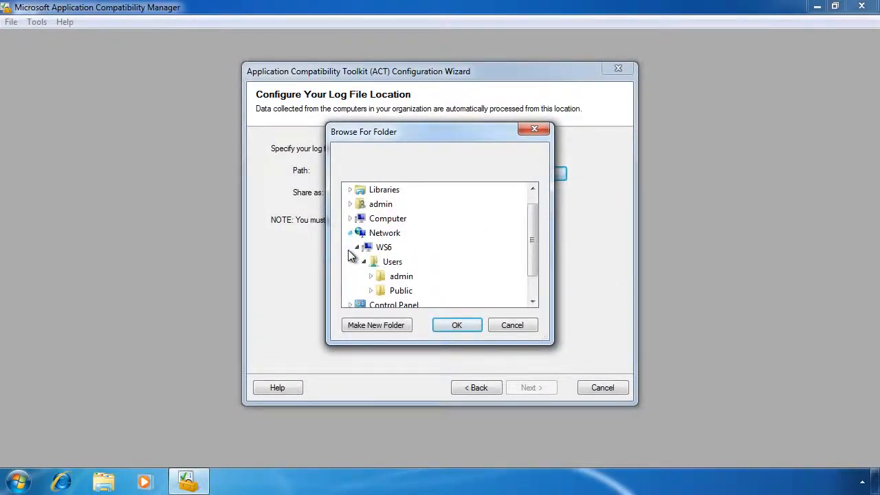
click(392, 291)
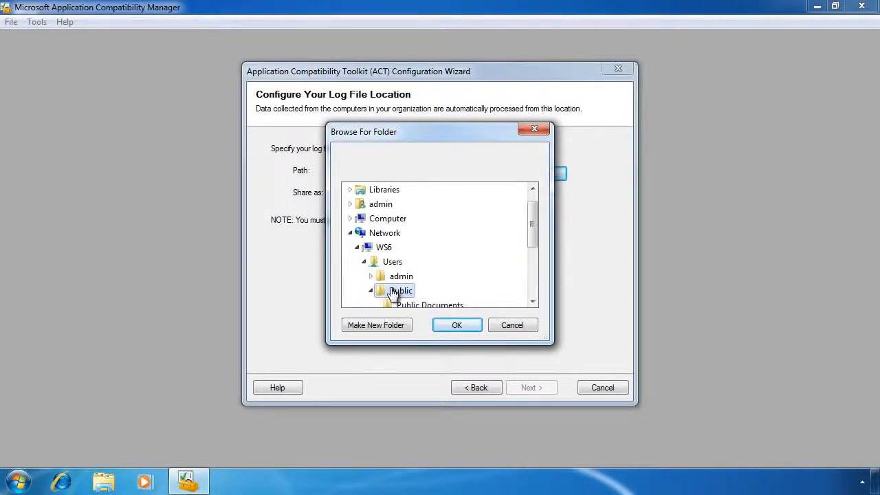
click(426, 219)
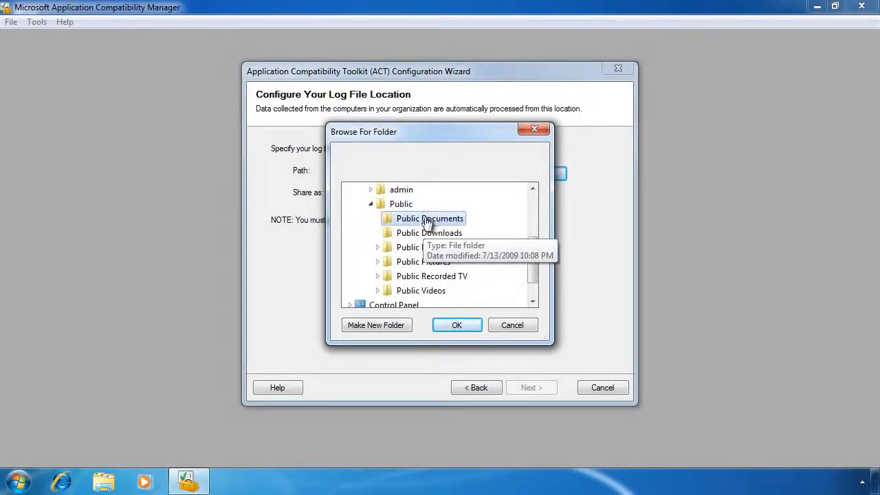
click(457, 326)
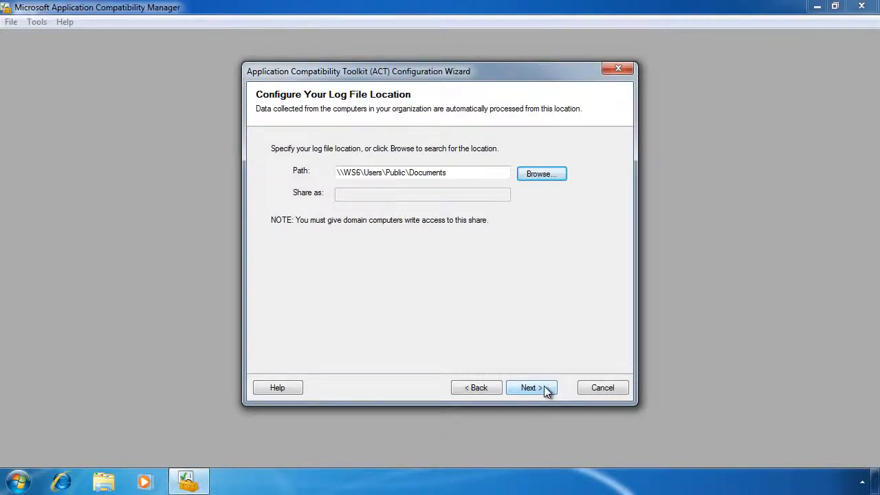
click(546, 390)
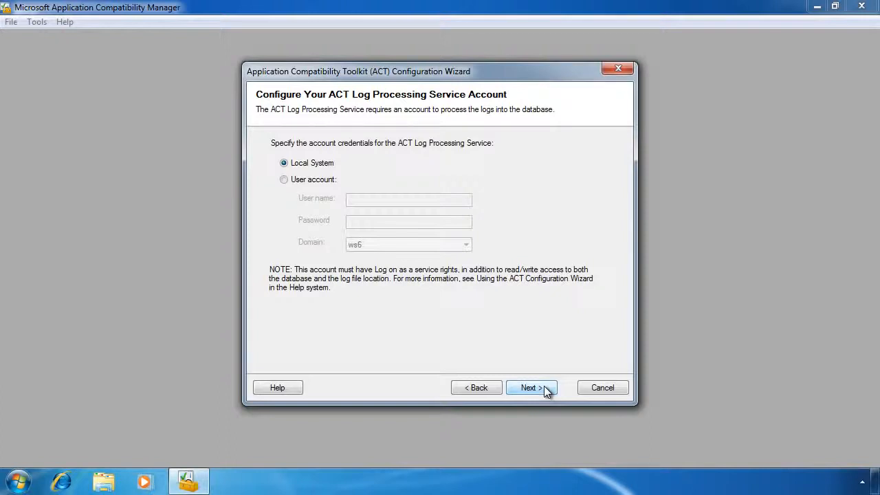
- Accept Local System for the log processing service, turn off sending ACT usage data to Microsoft, and finish the configuration
click(546, 391)
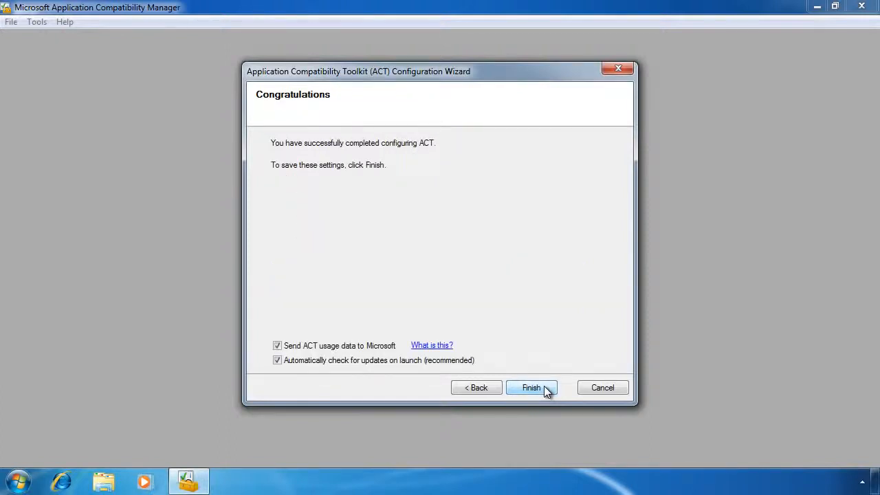
click(278, 346)
click(532, 388)
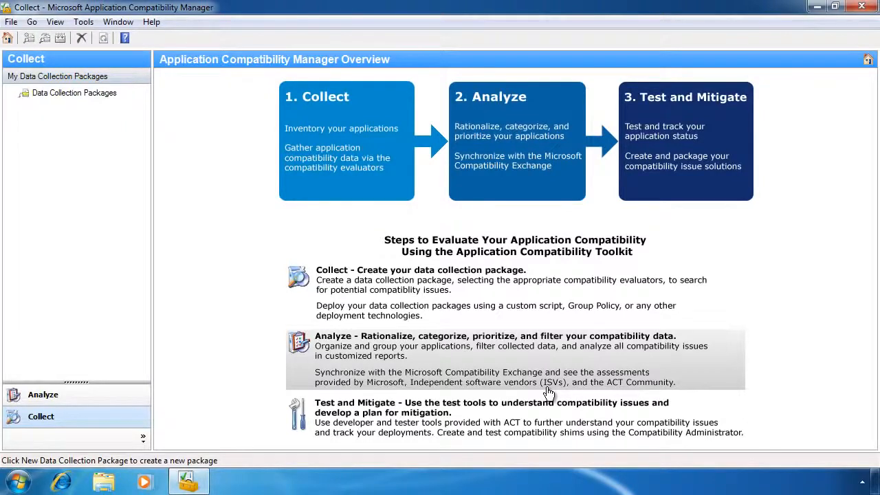
- Review the Windows 7, Windows Vista SP1/SP2 and Windows Vista compatibility reports, and close Application Compatibility Manager
click(112, 403)
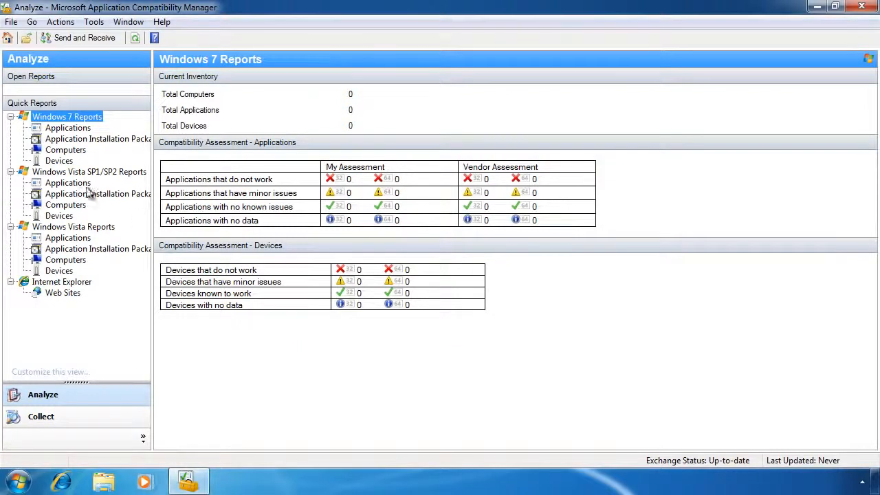
click(43, 173)
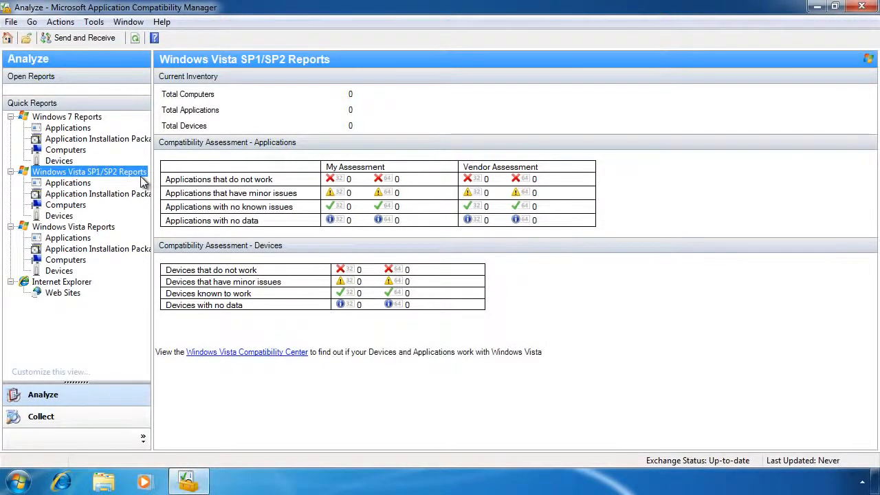
click(41, 228)
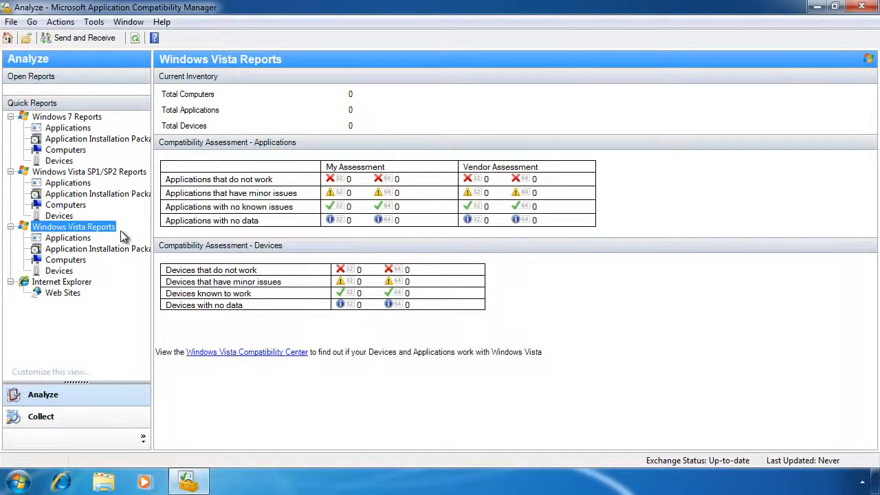
click(860, 8)
- Launch Compatibility Administrator (64-bit) from the Microsoft Application Compatibility Toolkit program group
click(21, 484)
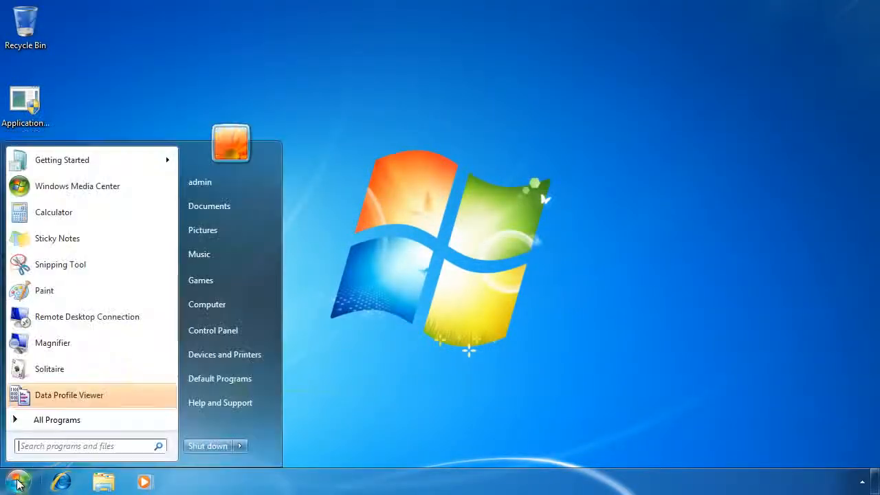
click(52, 419)
click(86, 324)
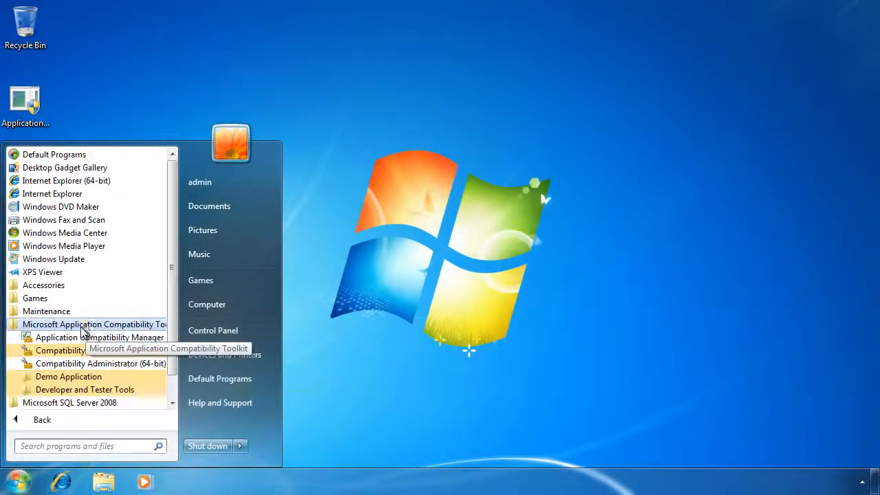
click(161, 364)
click(229, 323)
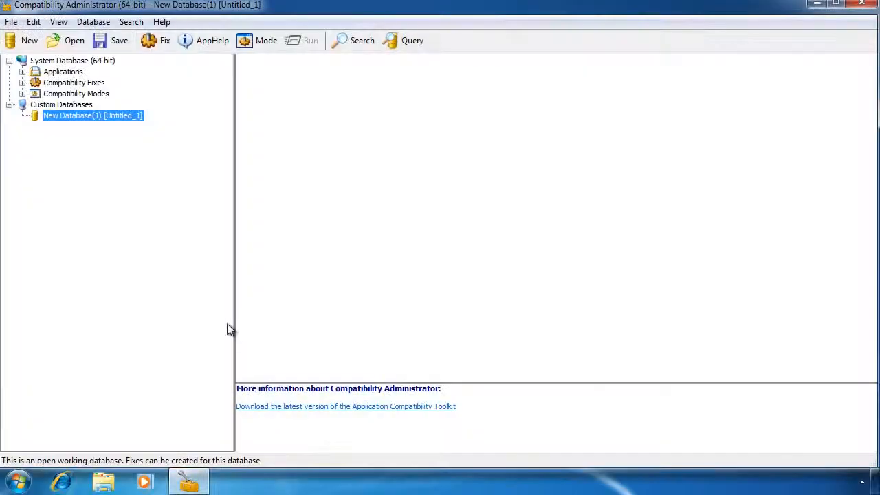
- Inspect the system database entries for 2005 Handwriting Recognition Pack and Advanced System Cleaner, and close Compatibility Administrator
click(22, 72)
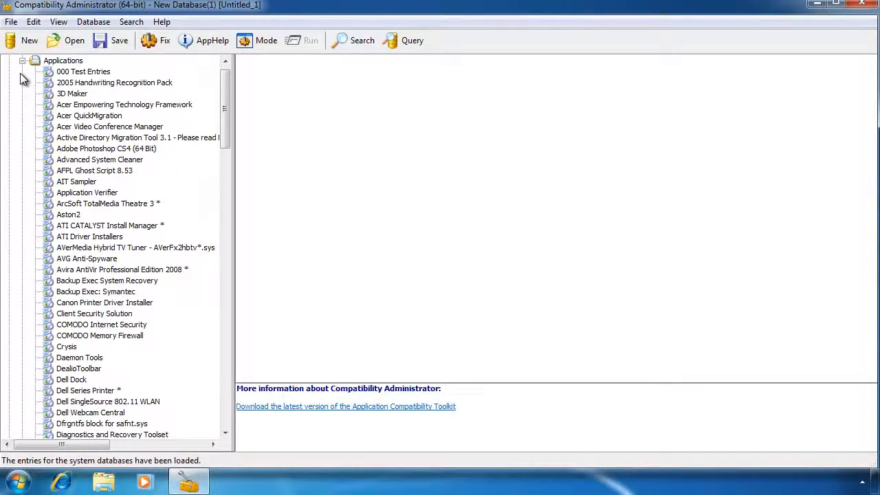
click(96, 82)
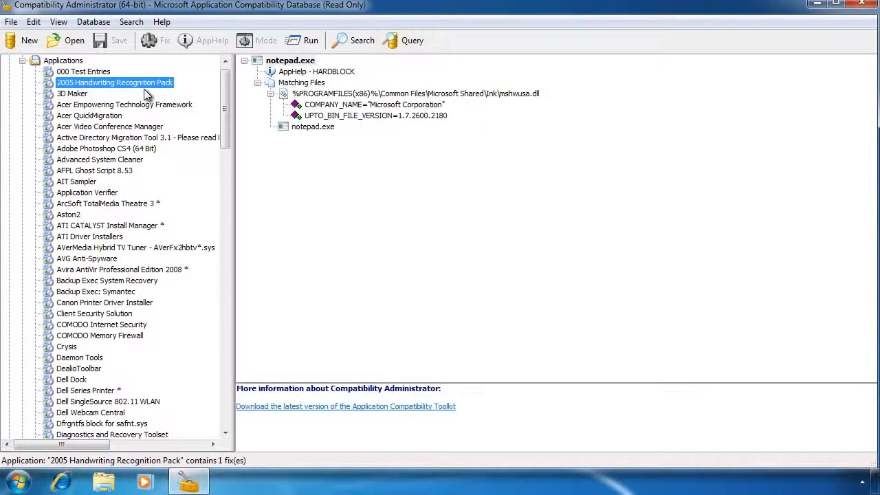
click(51, 163)
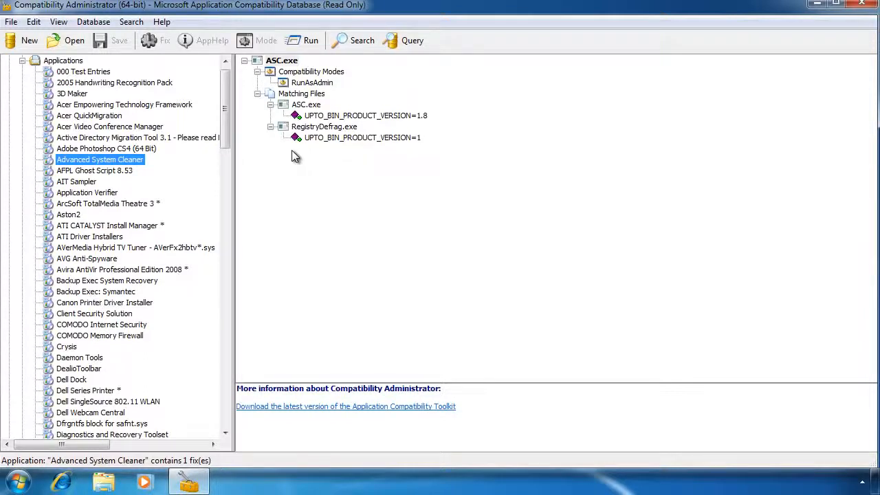
click(860, 6)
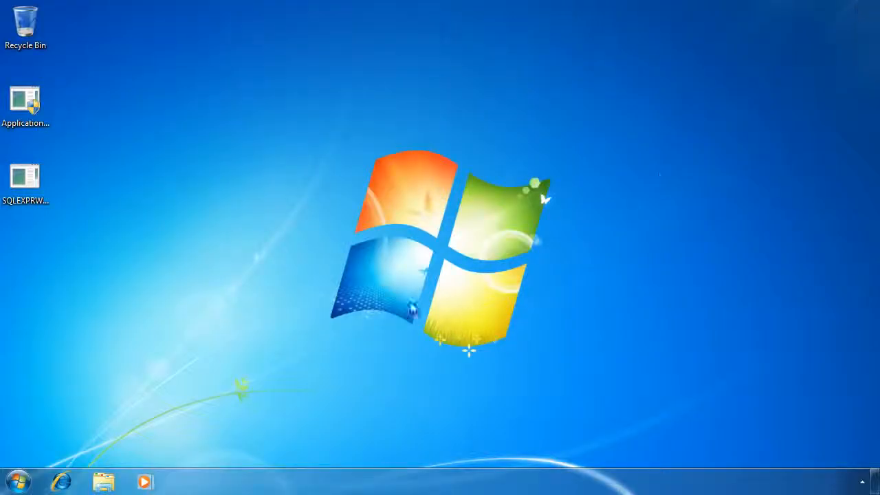
- Launch the Internet Explorer Compatibility Test Tool from the toolkit's Developer and Tester Tools
key(super)
click(56, 420)
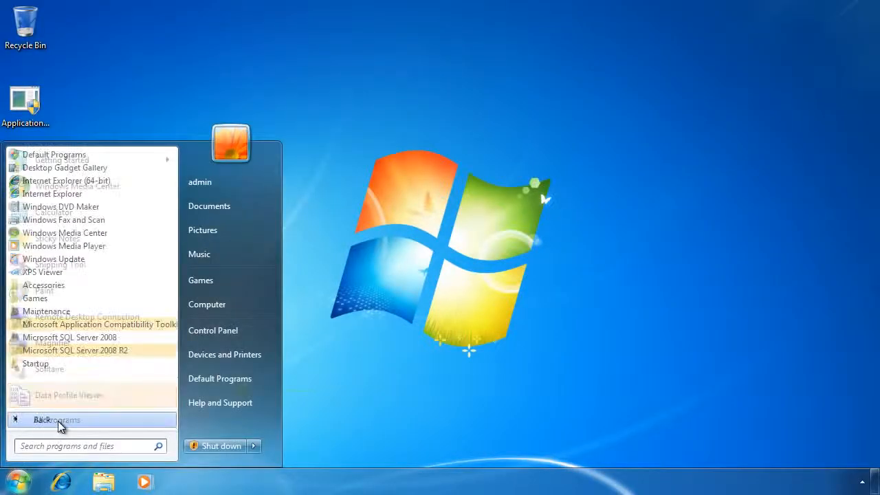
click(97, 325)
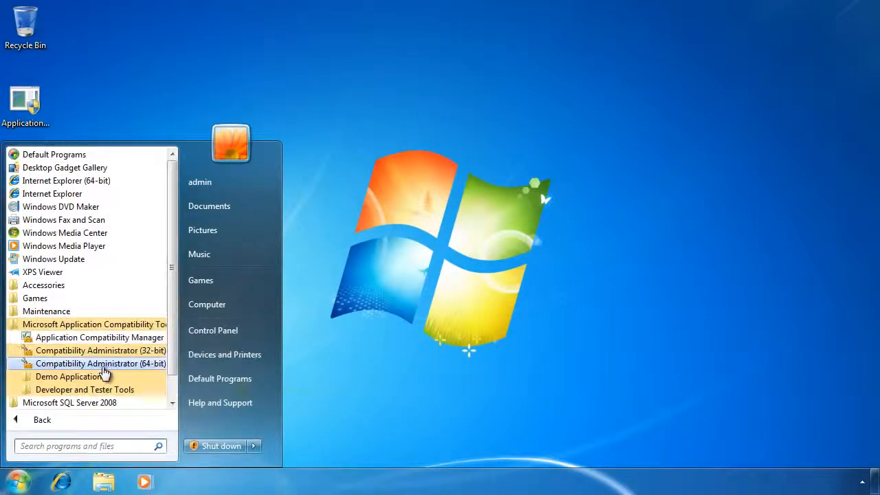
click(108, 390)
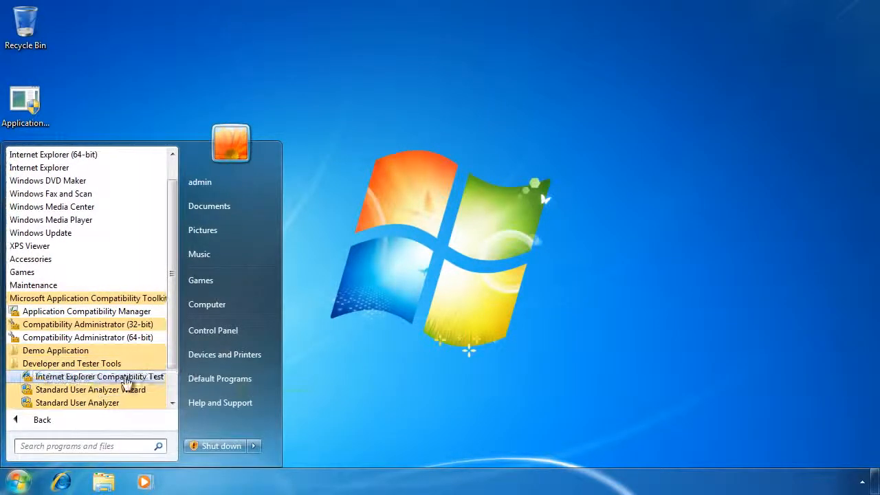
click(162, 382)
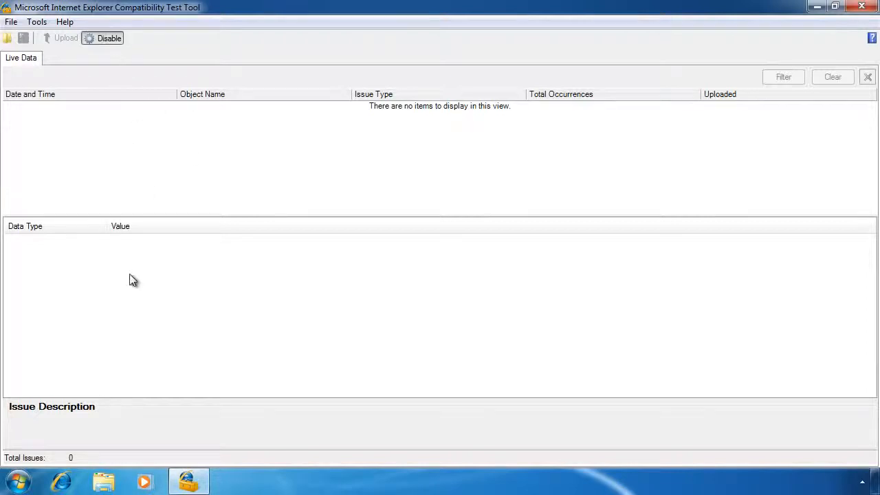
- Visit CNN's home, U.S. and Tech pages in Internet Explorer, close the browser, and view the second logged issue in the test tool
click(61, 483)
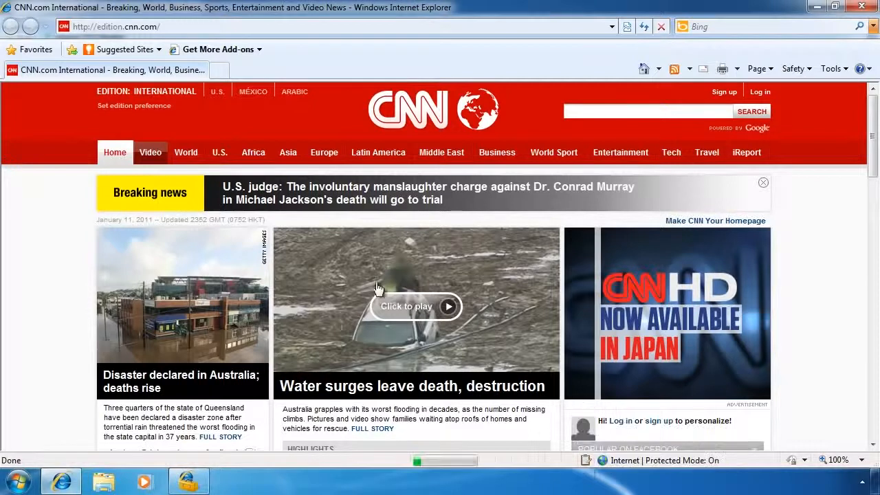
click(211, 154)
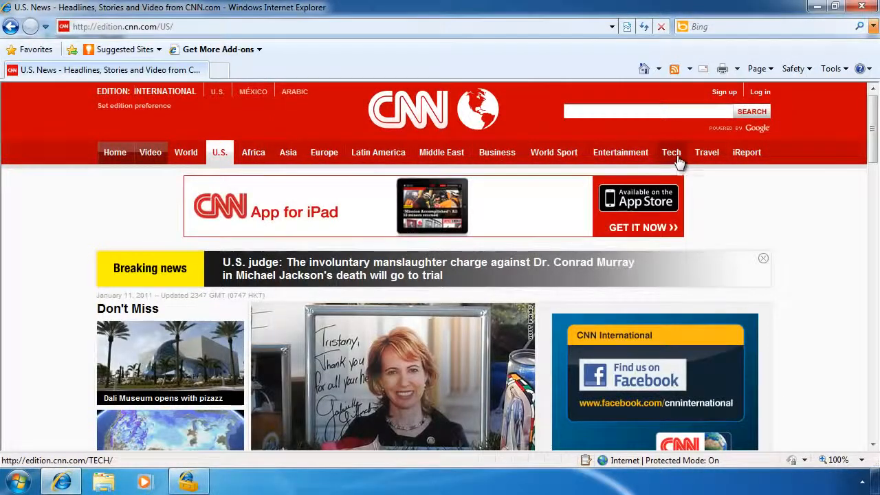
click(677, 161)
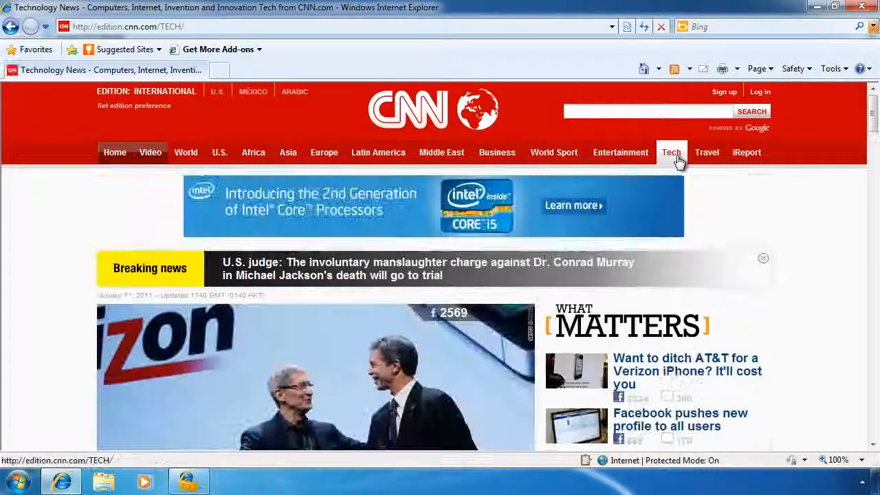
click(863, 8)
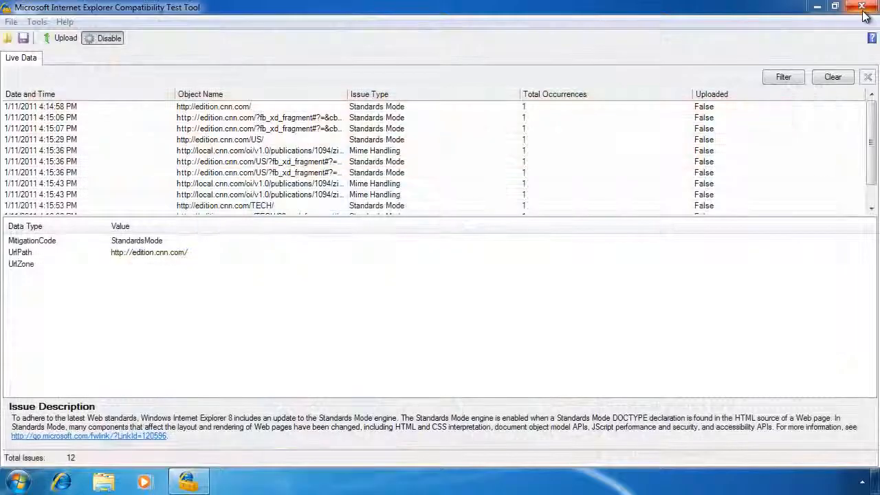
click(271, 117)
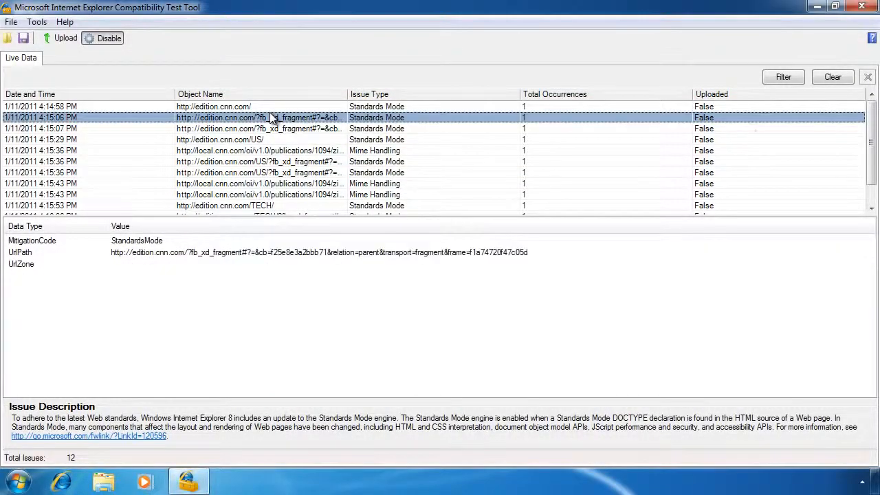